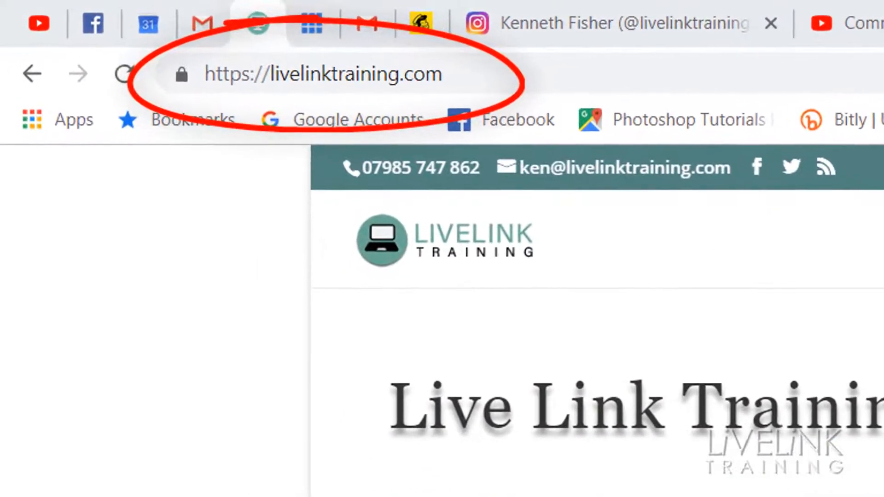
pyautogui.scroll(-10, 599, 346)
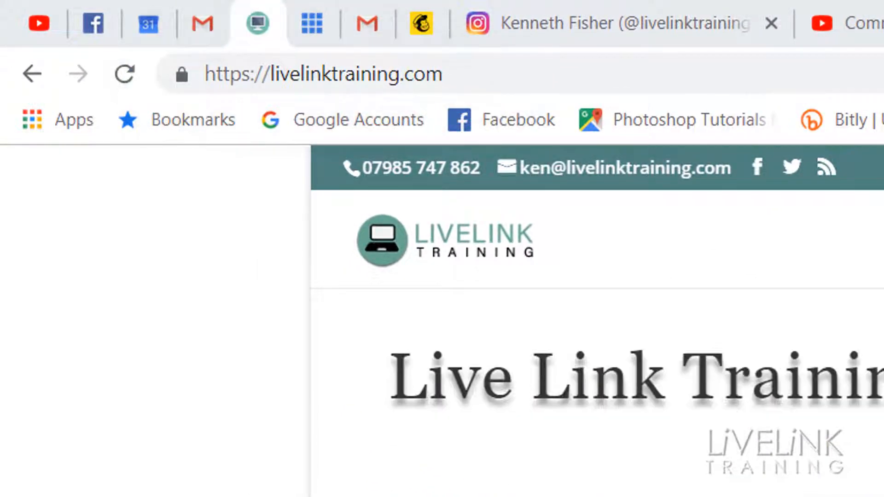
pyautogui.scroll(-5, 599, 345)
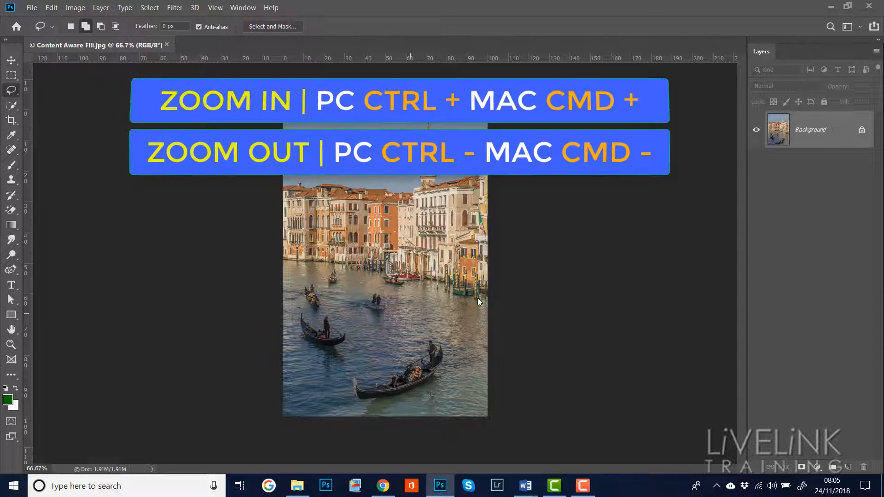
# Lasso a freehand selection around the small motorboat with two people, including its wake and reflection.
pyautogui.hotkey('ctrl', '+')
pyautogui.hotkey('ctrl', '+')
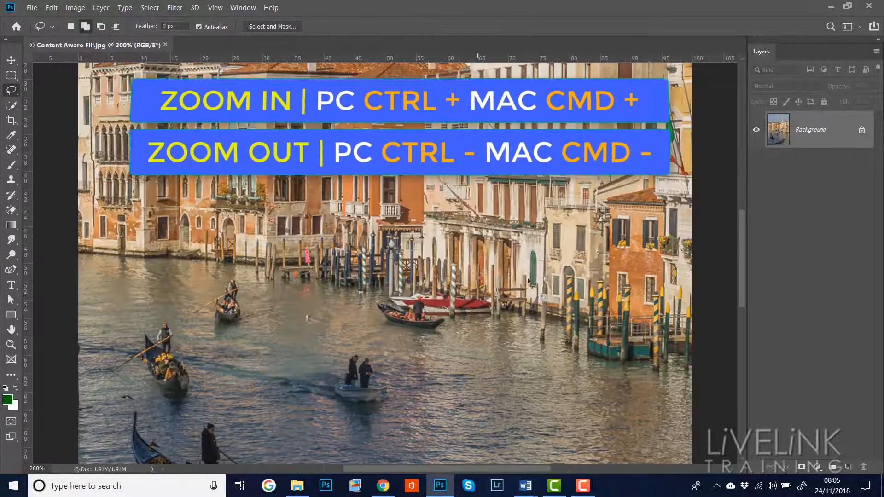
pyautogui.moveTo(451, 346); pyautogui.dragTo(452, 211)
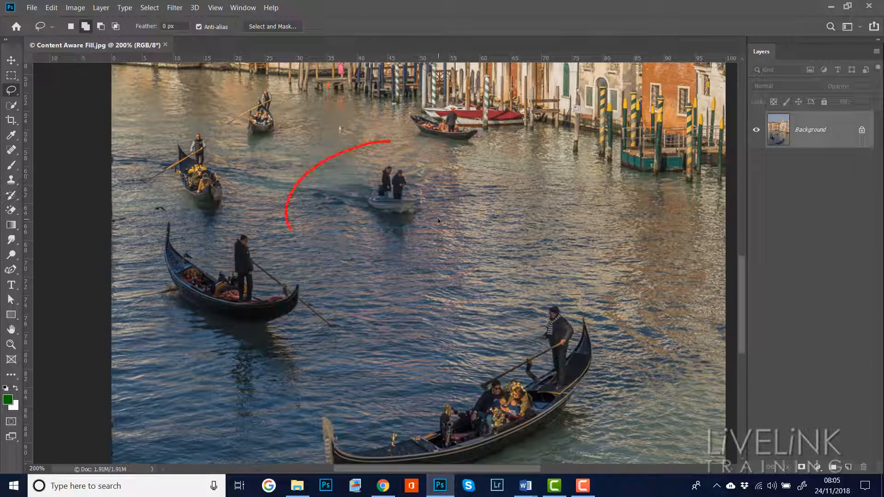
pyautogui.rightClick(12, 92)
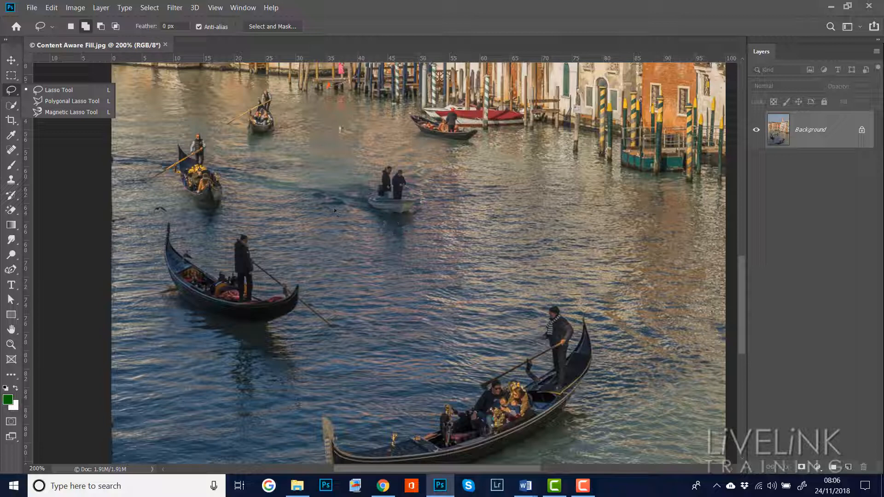
pyautogui.moveTo(322, 209)
pyautogui.mouseDown()
pyautogui.moveTo(364, 219)
pyautogui.moveTo(394, 248)
pyautogui.moveTo(415, 237)
pyautogui.moveTo(435, 199)
pyautogui.moveTo(429, 181)
pyautogui.moveTo(395, 162)
pyautogui.moveTo(323, 210)
pyautogui.mouseUp()
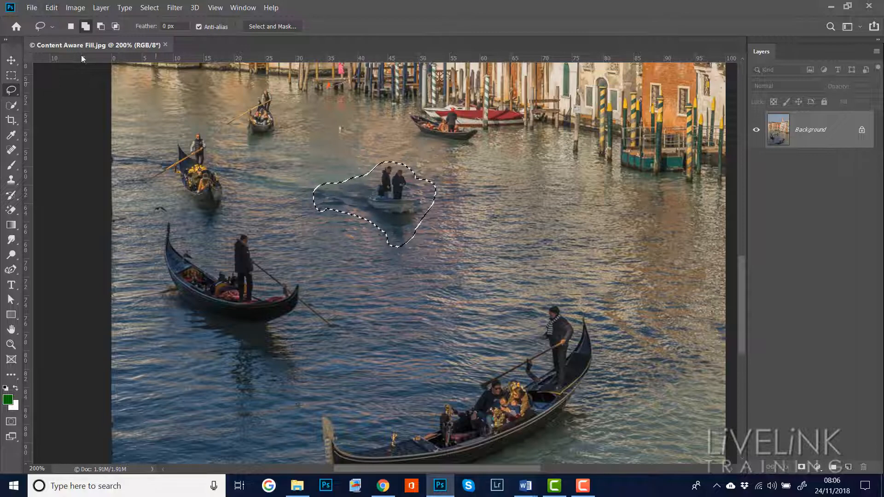
# Fill the motorboat selection with Content-Aware contents in Normal mode at 100% opacity.
pyautogui.click(50, 7)
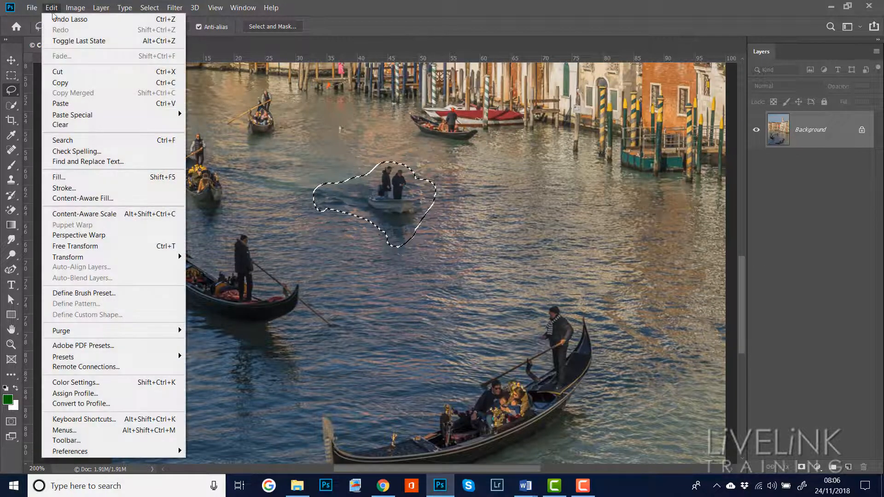
pyautogui.click(81, 180)
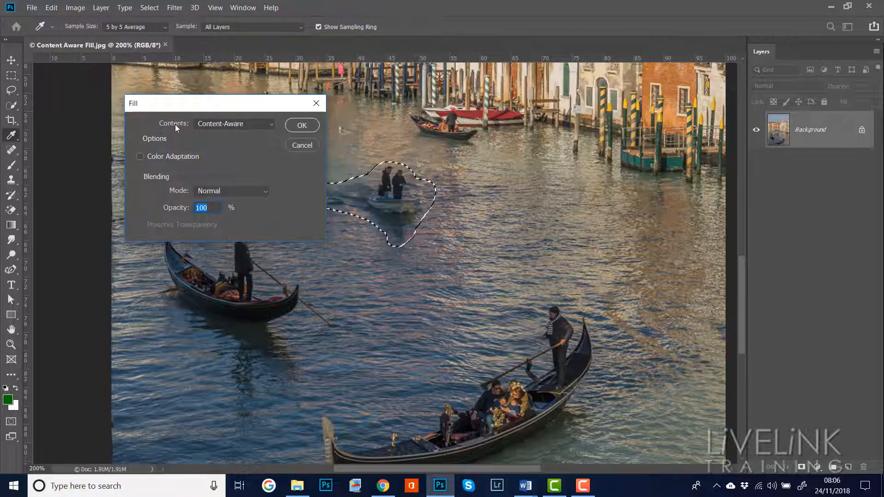
pyautogui.click(273, 123)
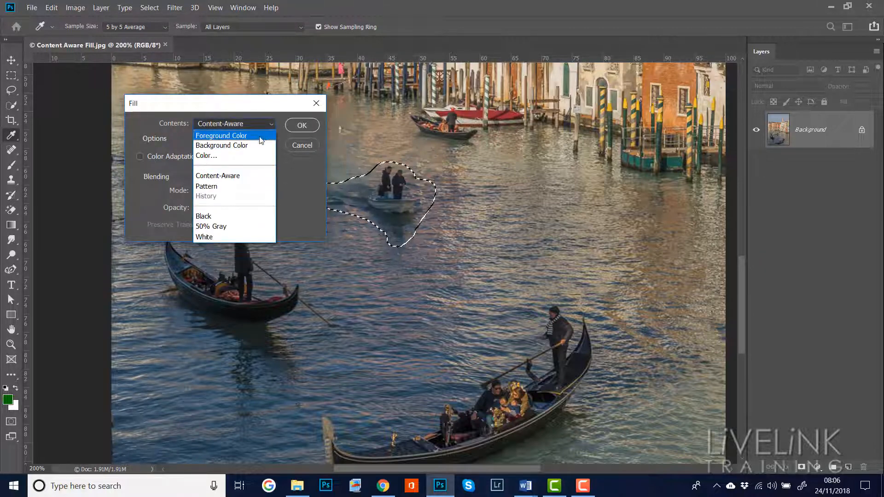
pyautogui.click(244, 176)
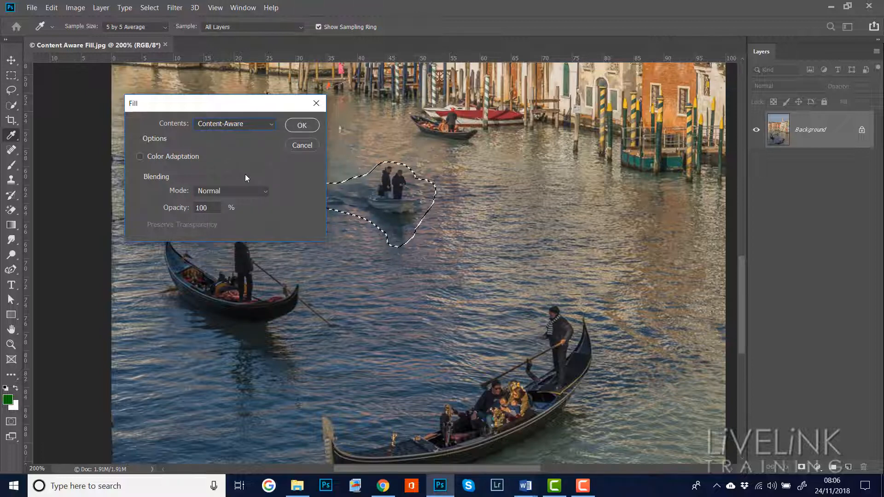
pyautogui.click(300, 125)
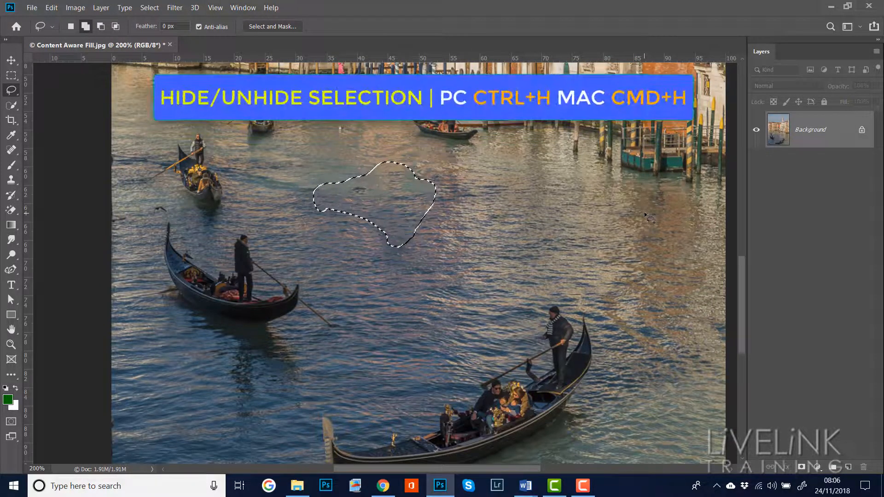
# Hide the selection outline to inspect the filled water, show it again and undo the fill.
pyautogui.hotkey('ctrl', 'h')
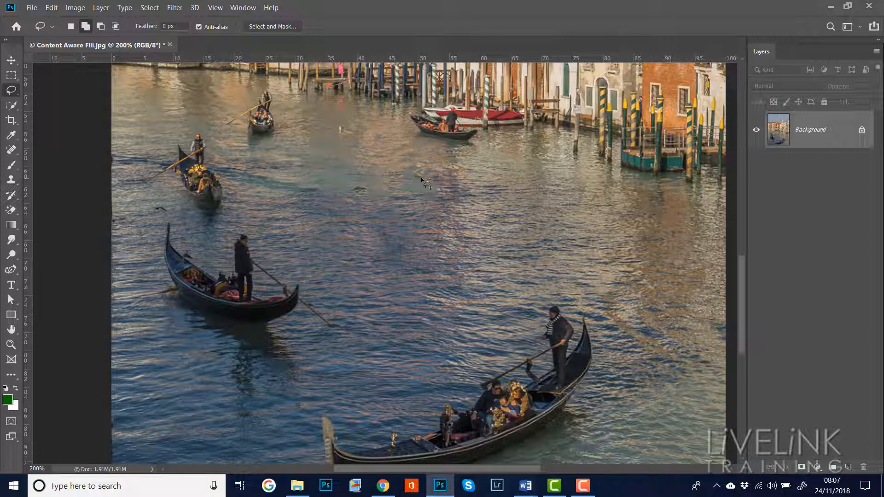
pyautogui.moveTo(421, 180); pyautogui.dragTo(425, 182)
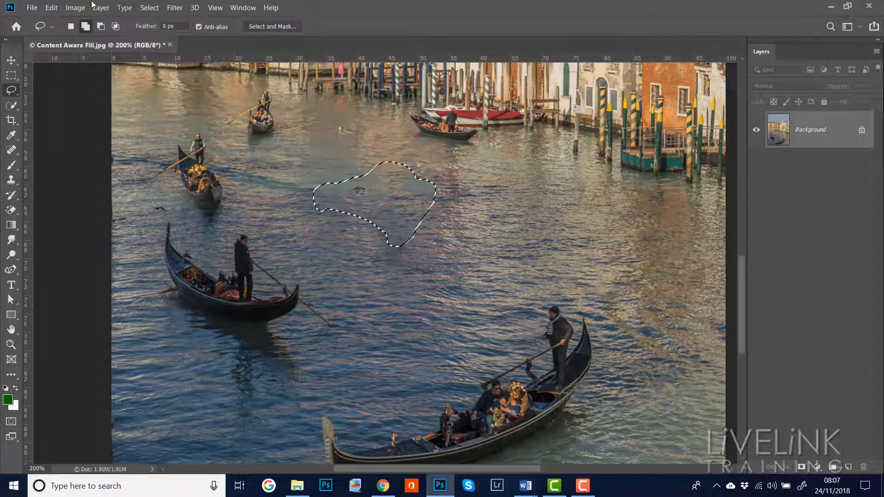
pyautogui.click(48, 9)
pyautogui.click(64, 18)
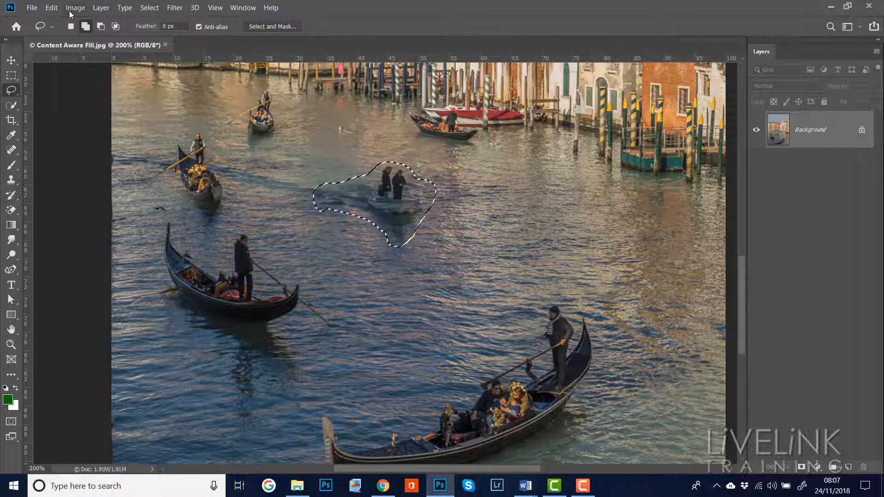
# Open the motorboat selection in the Content-Aware Fill workspace and activate the Sampling Brush.
pyautogui.click(51, 10)
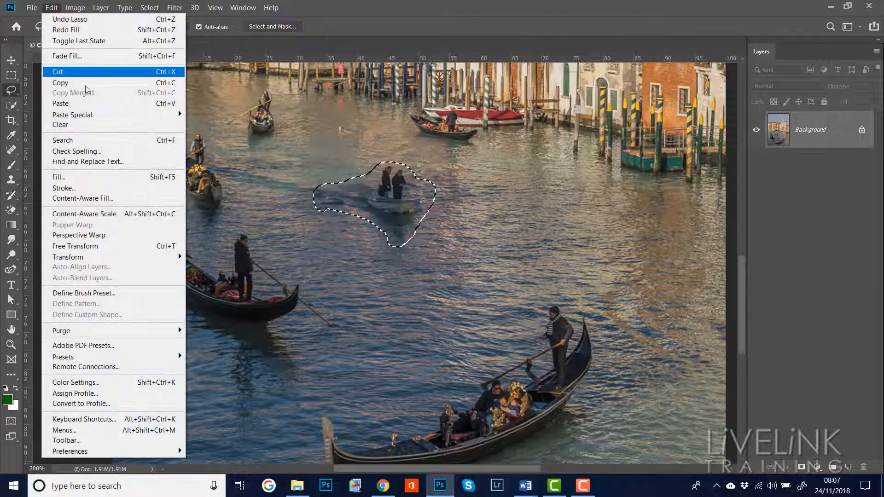
pyautogui.click(115, 198)
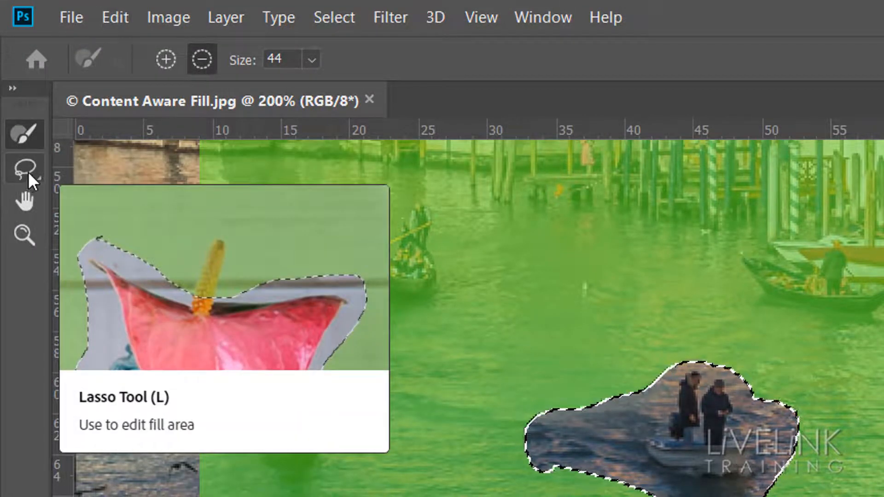
pyautogui.click(29, 172)
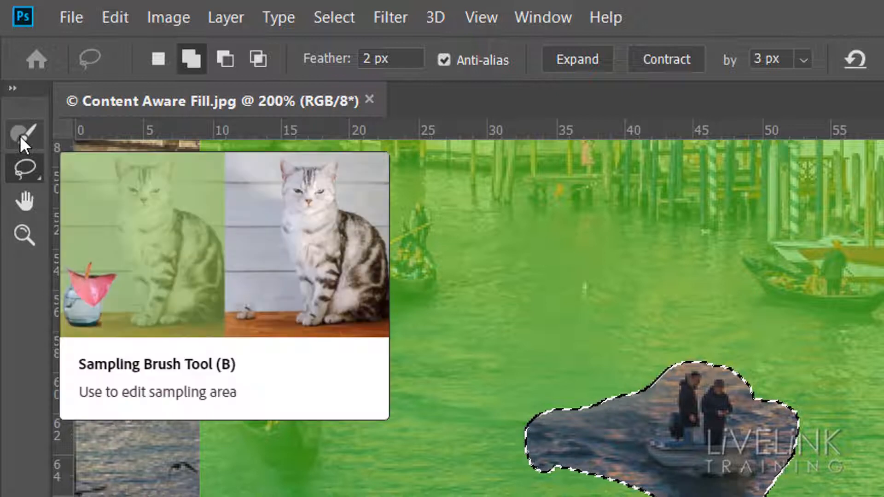
pyautogui.click(21, 136)
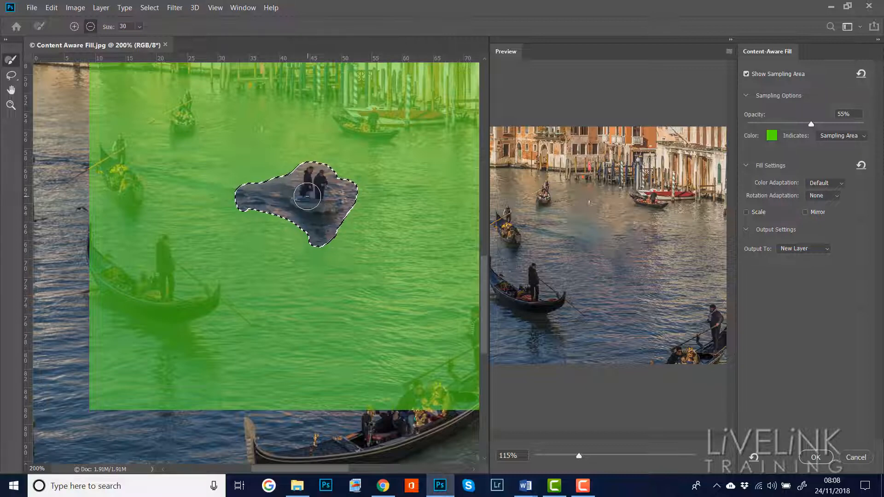
# Subtract the buildings, mooring posts and far boats from the sampling area with a size 45 Sampling Brush.
pyautogui.hotkey('ctrl', '-')
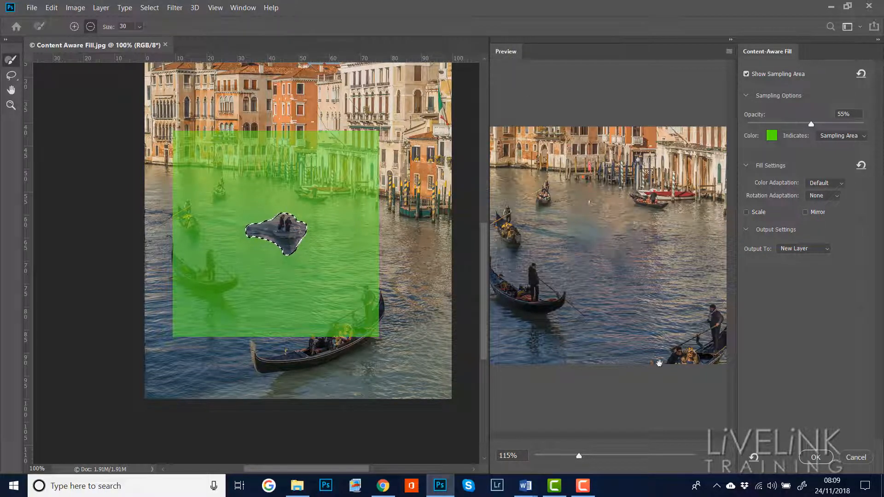
pyautogui.moveTo(578, 456); pyautogui.dragTo(590, 456)
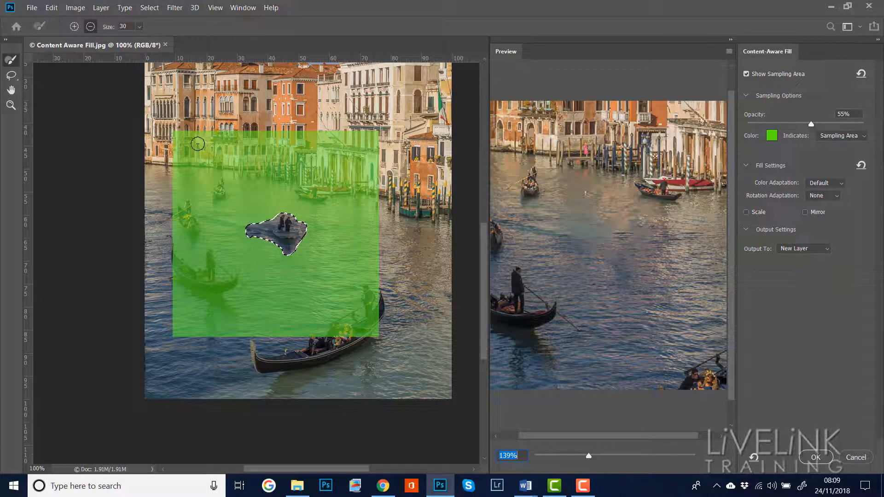
pyautogui.press(']')
pyautogui.press(']')
pyautogui.press(']')
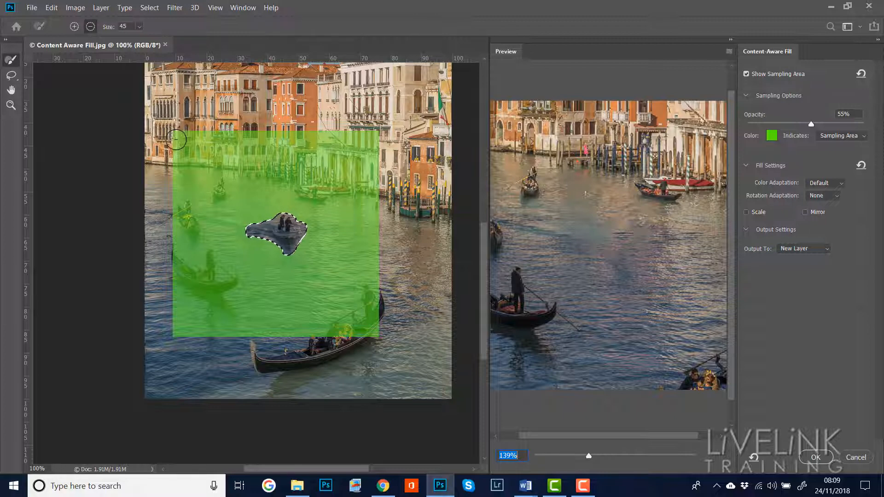
pyautogui.moveTo(186, 140); pyautogui.dragTo(305, 139)
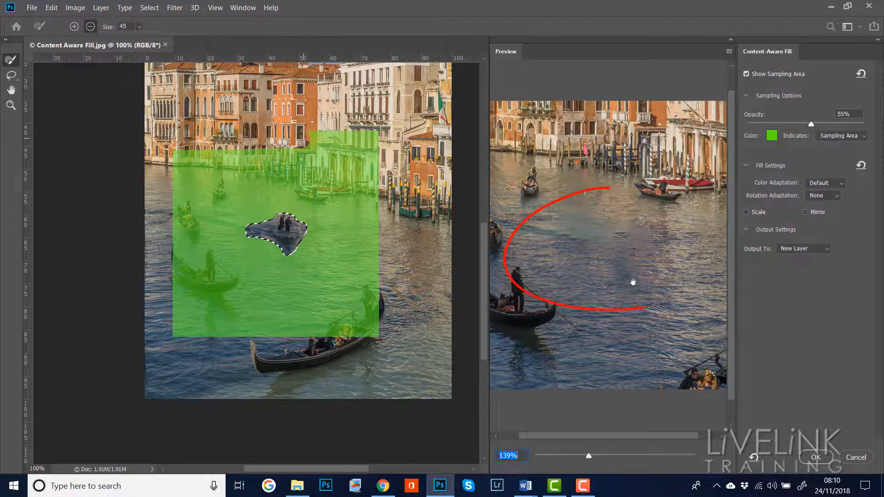
pyautogui.moveTo(302, 148)
pyautogui.mouseDown()
pyautogui.moveTo(370, 141)
pyautogui.moveTo(374, 160)
pyautogui.moveTo(171, 160)
pyautogui.moveTo(175, 174)
pyautogui.moveTo(187, 176)
pyautogui.moveTo(383, 174)
pyautogui.moveTo(410, 194)
pyautogui.moveTo(299, 191)
pyautogui.mouseUp()
pyautogui.moveTo(231, 190); pyautogui.dragTo(154, 192)
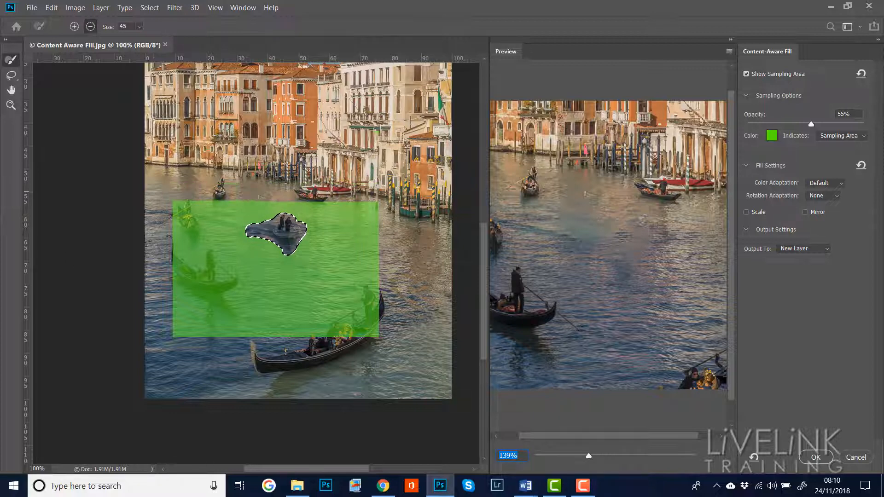
# Subtract the two gondolas on the image's left, the foreground gondola and the water left of the motorboat from the sampling area.
pyautogui.moveTo(175, 251)
pyautogui.mouseDown()
pyautogui.moveTo(195, 274)
pyautogui.moveTo(227, 284)
pyautogui.moveTo(203, 255)
pyautogui.moveTo(195, 220)
pyautogui.moveTo(177, 210)
pyautogui.moveTo(189, 229)
pyautogui.moveTo(184, 257)
pyautogui.moveTo(170, 231)
pyautogui.moveTo(186, 220)
pyautogui.moveTo(189, 202)
pyautogui.moveTo(172, 232)
pyautogui.moveTo(203, 259)
pyautogui.moveTo(220, 258)
pyautogui.moveTo(244, 288)
pyautogui.moveTo(214, 294)
pyautogui.moveTo(211, 329)
pyautogui.moveTo(212, 301)
pyautogui.moveTo(207, 309)
pyautogui.moveTo(177, 277)
pyautogui.moveTo(179, 331)
pyautogui.moveTo(183, 313)
pyautogui.moveTo(187, 326)
pyautogui.moveTo(204, 305)
pyautogui.moveTo(219, 318)
pyautogui.moveTo(216, 333)
pyautogui.moveTo(239, 339)
pyautogui.moveTo(228, 306)
pyautogui.moveTo(233, 344)
pyautogui.moveTo(240, 333)
pyautogui.moveTo(372, 329)
pyautogui.moveTo(379, 300)
pyautogui.moveTo(297, 343)
pyautogui.mouseUp()
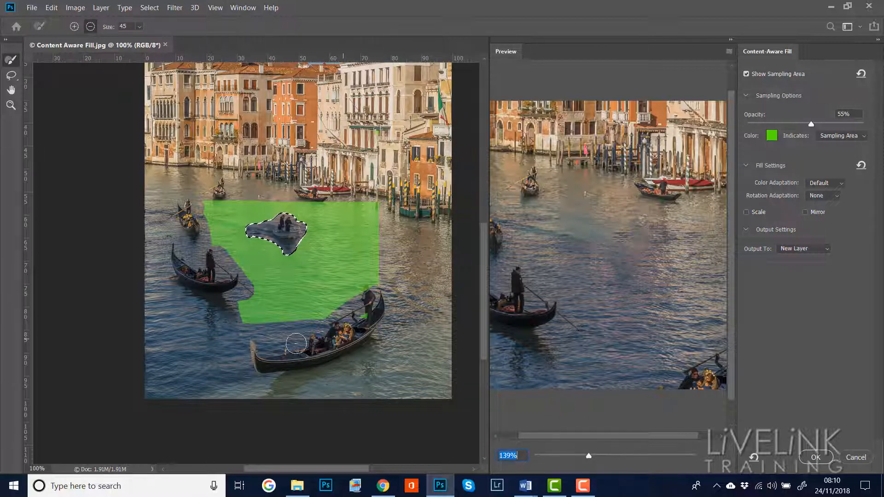
pyautogui.moveTo(243, 360)
pyautogui.mouseDown()
pyautogui.moveTo(373, 279)
pyautogui.moveTo(354, 299)
pyautogui.moveTo(372, 339)
pyautogui.mouseUp()
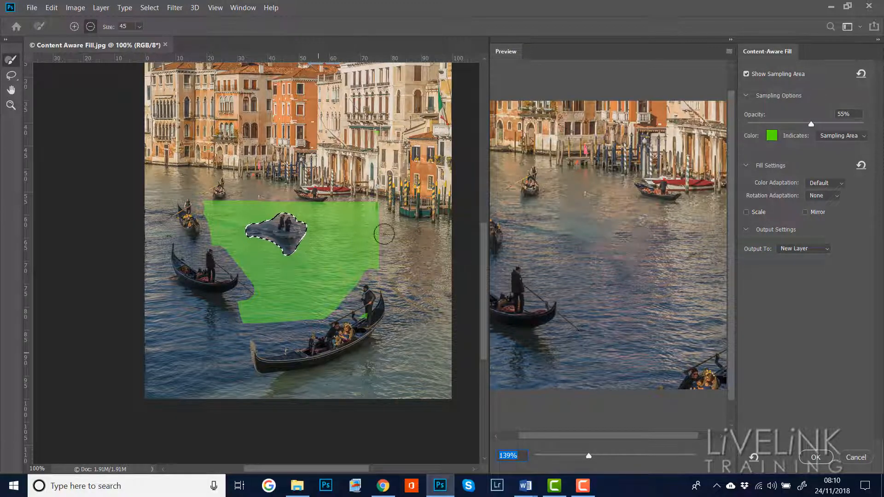
pyautogui.moveTo(205, 207); pyautogui.dragTo(236, 210)
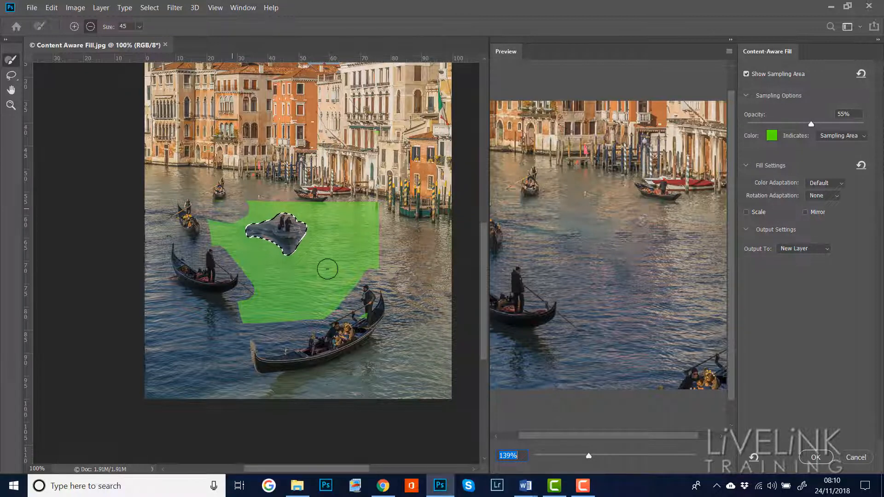
pyautogui.moveTo(204, 220); pyautogui.dragTo(218, 230)
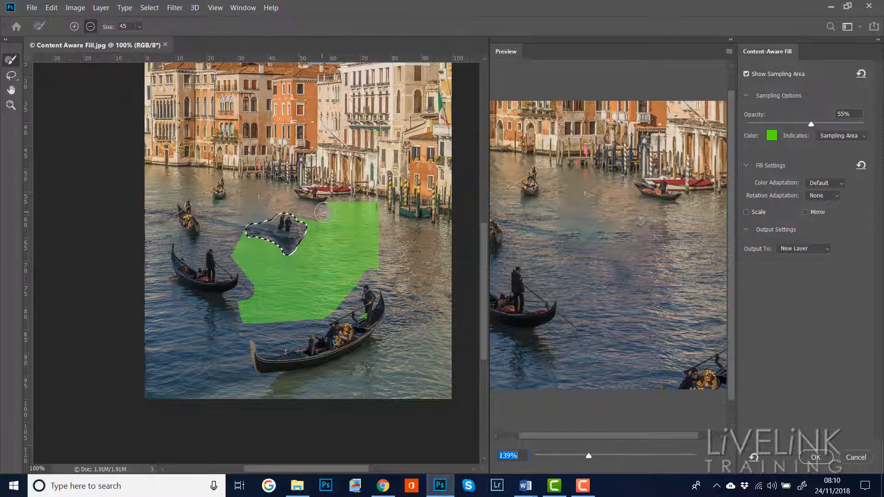
# Trim the sampling area's upper, right and lower-left edges, leaving just the open water around and below the motorboat.
pyautogui.click(325, 212)
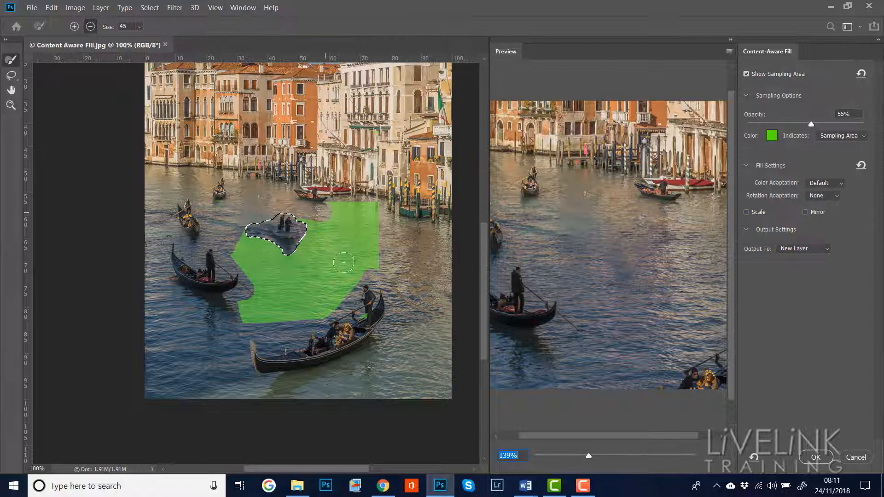
pyautogui.moveTo(228, 258)
pyautogui.mouseDown()
pyautogui.moveTo(235, 318)
pyautogui.moveTo(265, 308)
pyautogui.mouseUp()
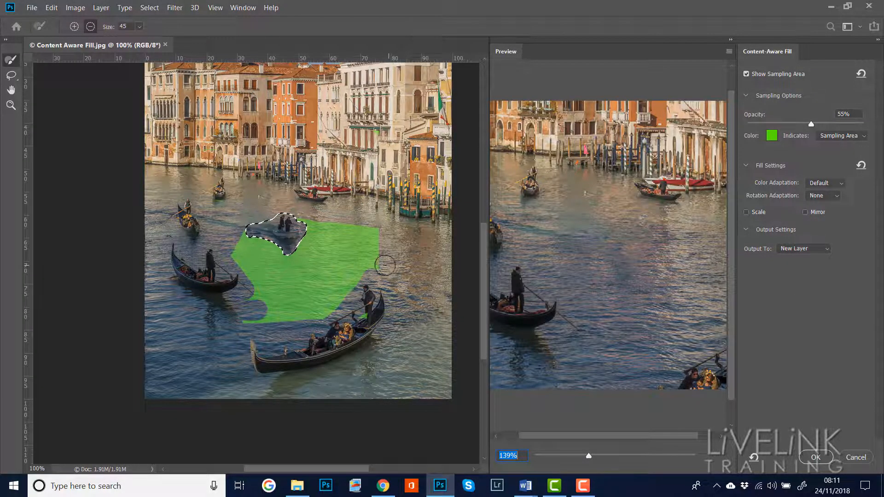
pyautogui.moveTo(385, 265)
pyautogui.mouseDown()
pyautogui.moveTo(376, 271)
pyautogui.moveTo(382, 234)
pyautogui.moveTo(372, 266)
pyautogui.mouseUp()
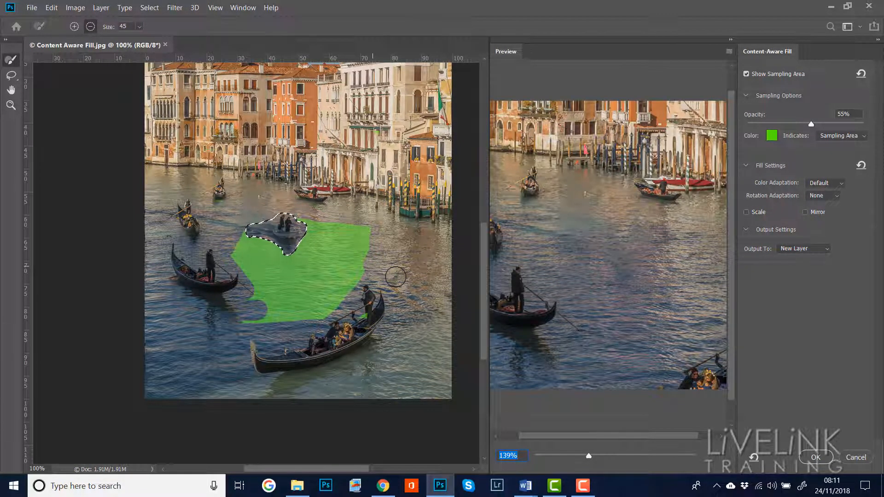
pyautogui.moveTo(283, 309)
pyautogui.mouseDown()
pyautogui.moveTo(248, 324)
pyautogui.moveTo(287, 316)
pyautogui.moveTo(243, 334)
pyautogui.mouseUp()
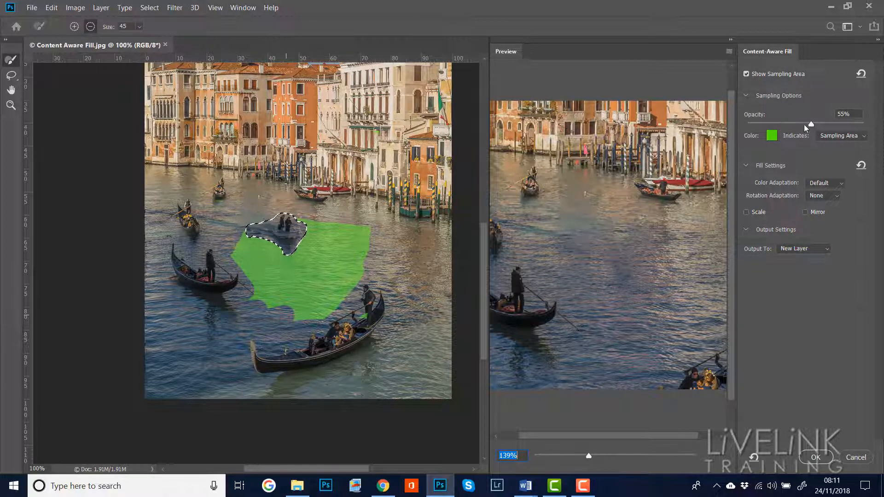
# Set the sampling overlay's opacity to 61% and keep its color indicating the Sampling Area.
pyautogui.moveTo(811, 125)
pyautogui.mouseDown()
pyautogui.moveTo(792, 128)
pyautogui.moveTo(858, 130)
pyautogui.moveTo(781, 137)
pyautogui.moveTo(871, 131)
pyautogui.moveTo(812, 139)
pyautogui.moveTo(823, 138)
pyautogui.mouseUp()
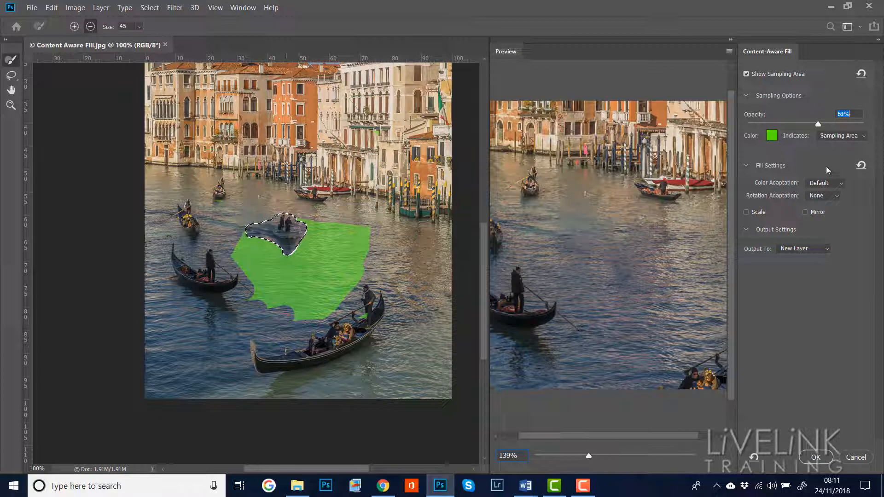
pyautogui.click(865, 136)
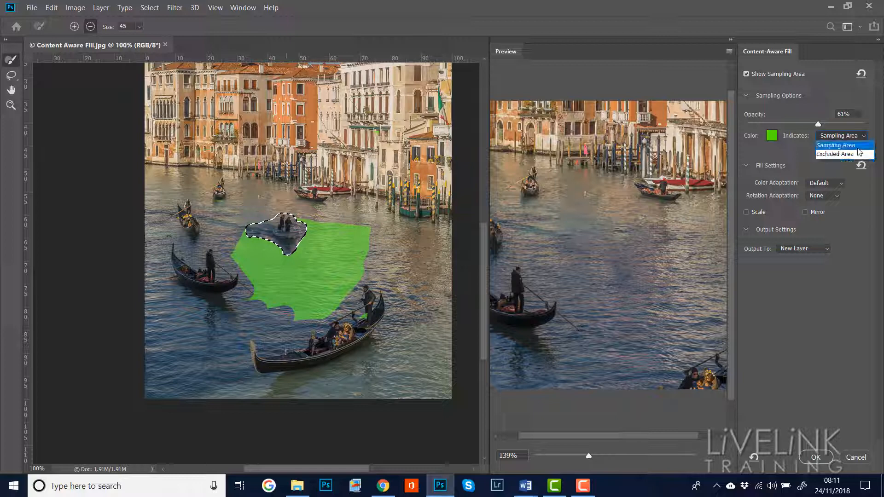
pyautogui.click(847, 146)
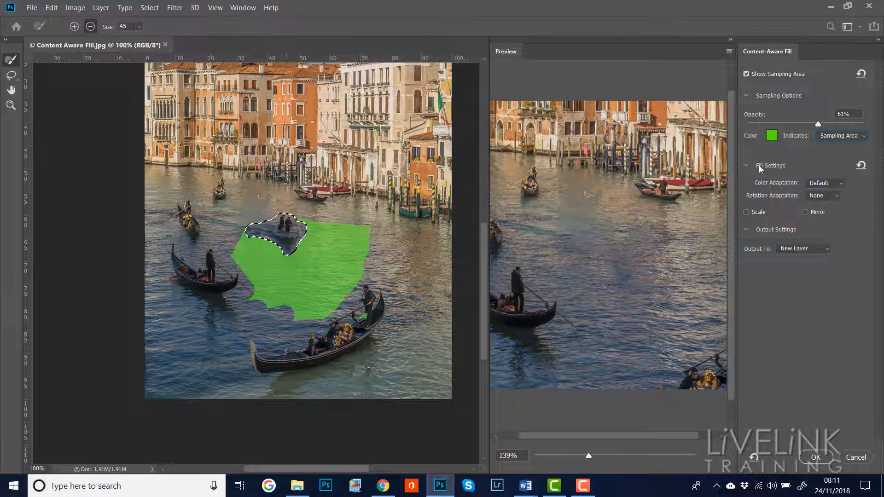
# Compare the Default, High and Very High color adaptation levels for the fill and settle on High.
pyautogui.click(844, 183)
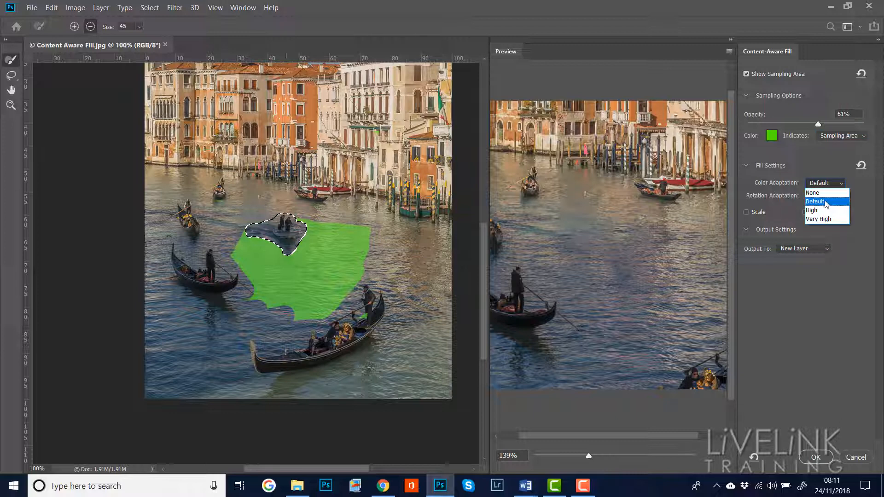
pyautogui.click(827, 202)
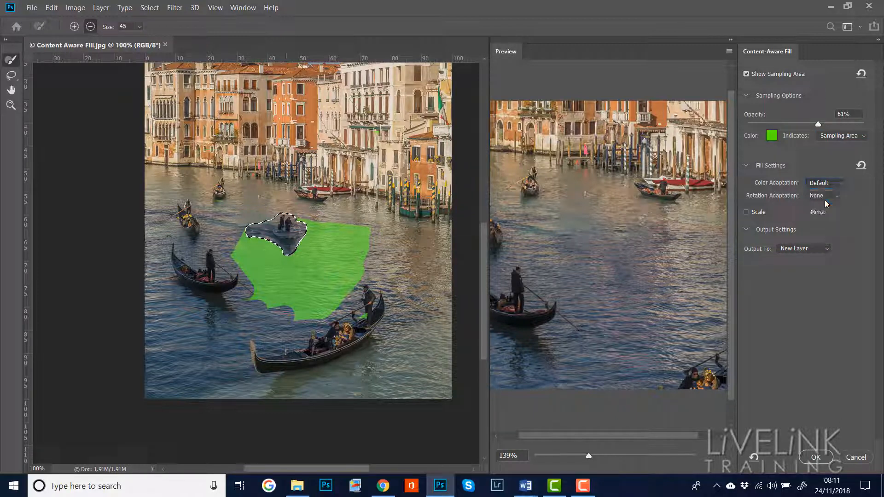
pyautogui.click(836, 185)
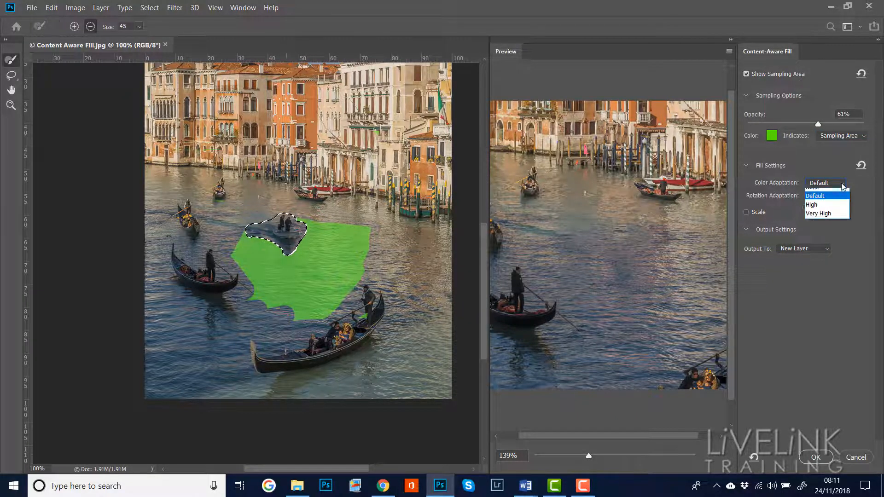
pyautogui.click(821, 211)
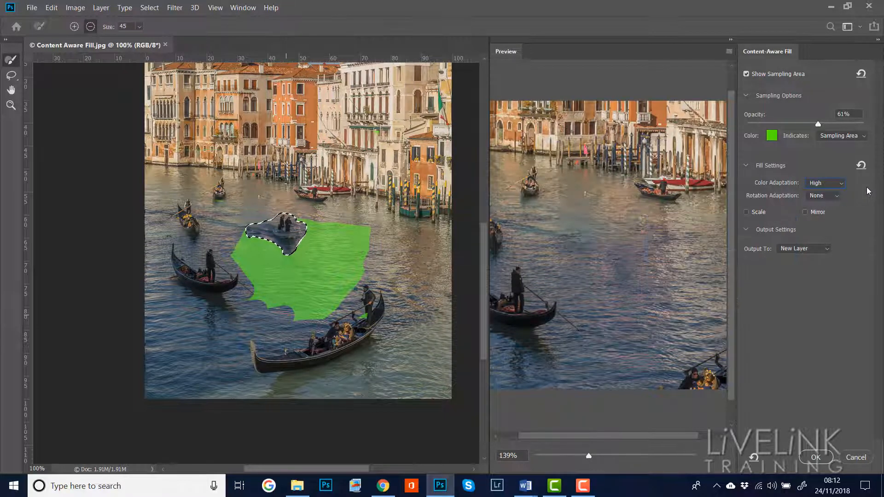
pyautogui.click(841, 184)
pyautogui.click(824, 219)
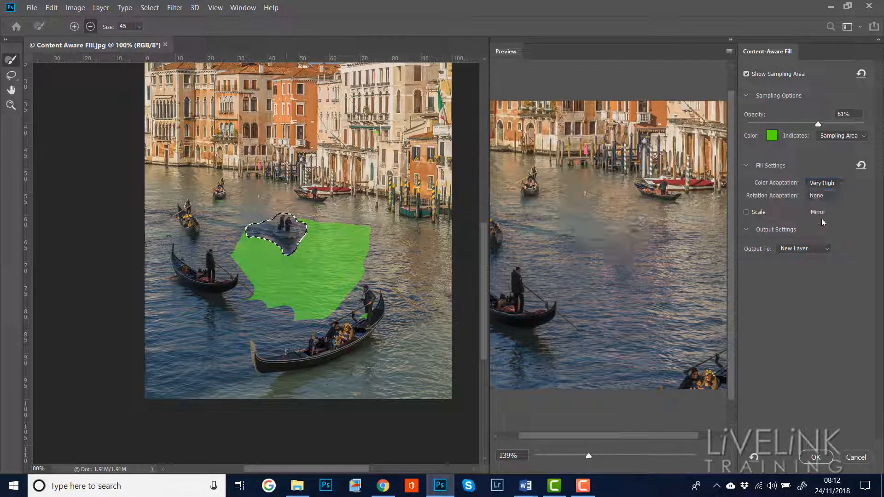
pyautogui.click(840, 183)
pyautogui.click(824, 212)
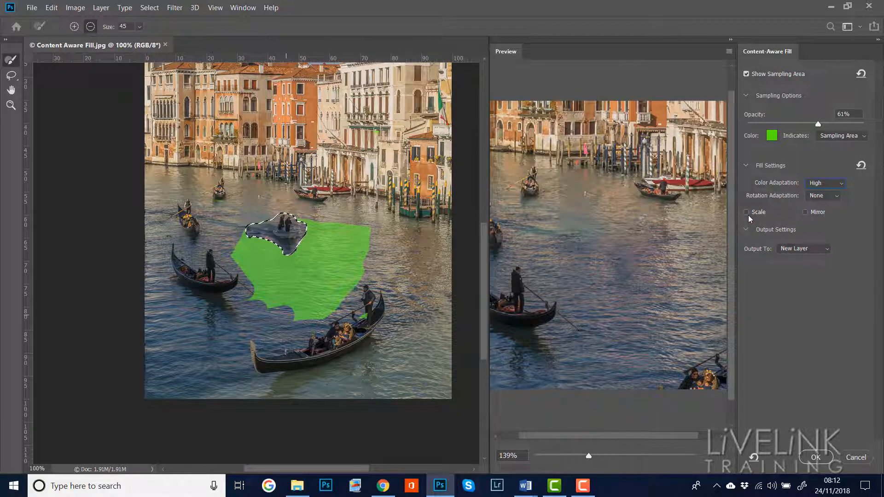
# Enable both Scale and Mirror in the fill settings, comparing the preview with and without Scale.
pyautogui.moveTo(750, 219)
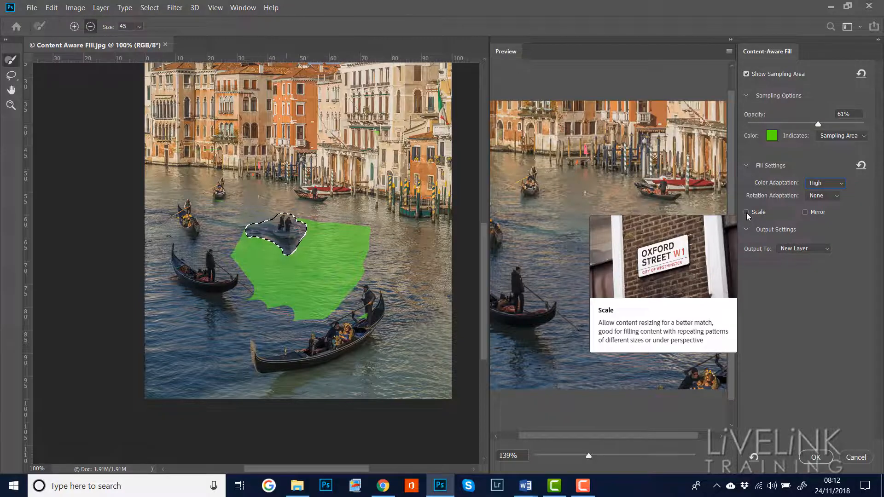
pyautogui.click(747, 212)
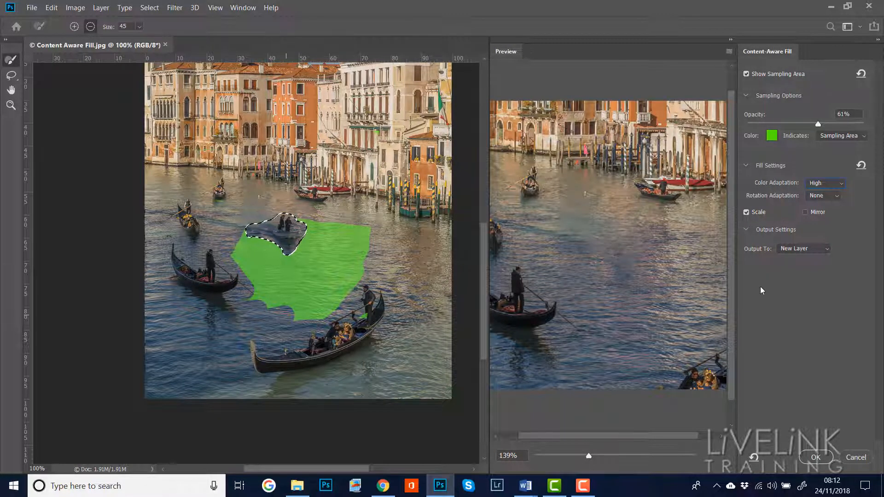
pyautogui.click(748, 212)
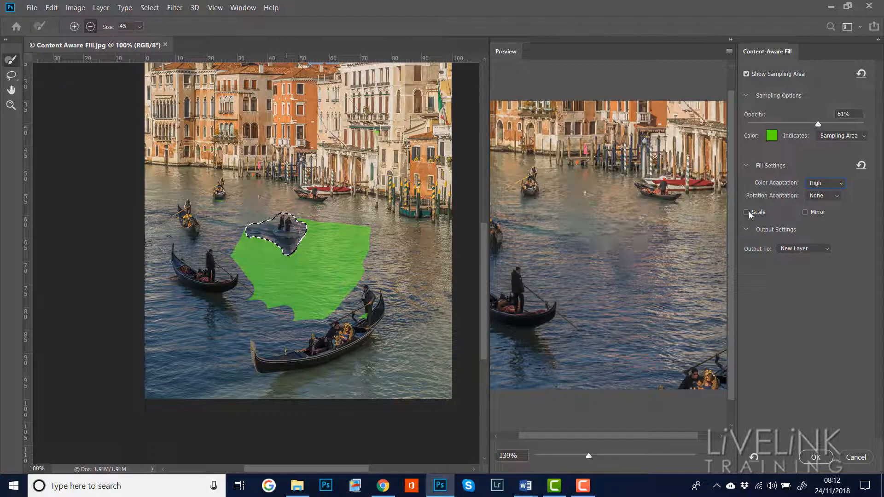
pyautogui.click(748, 212)
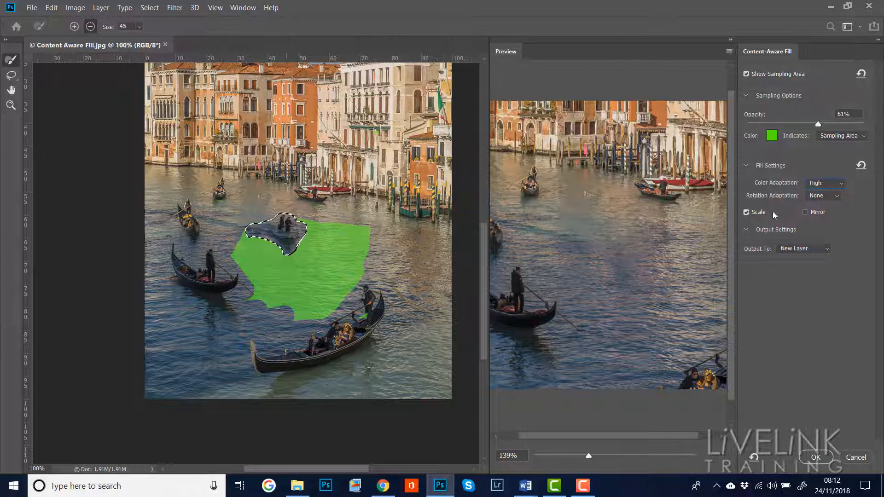
pyautogui.click(806, 214)
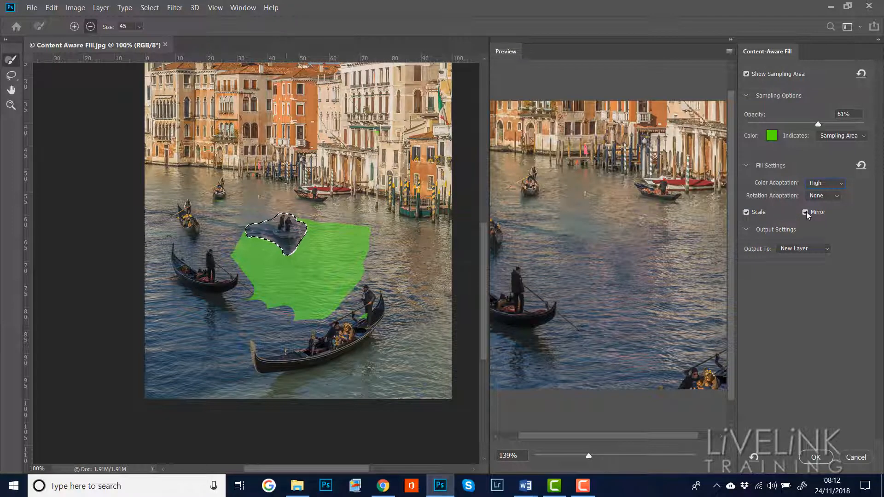
pyautogui.click(806, 213)
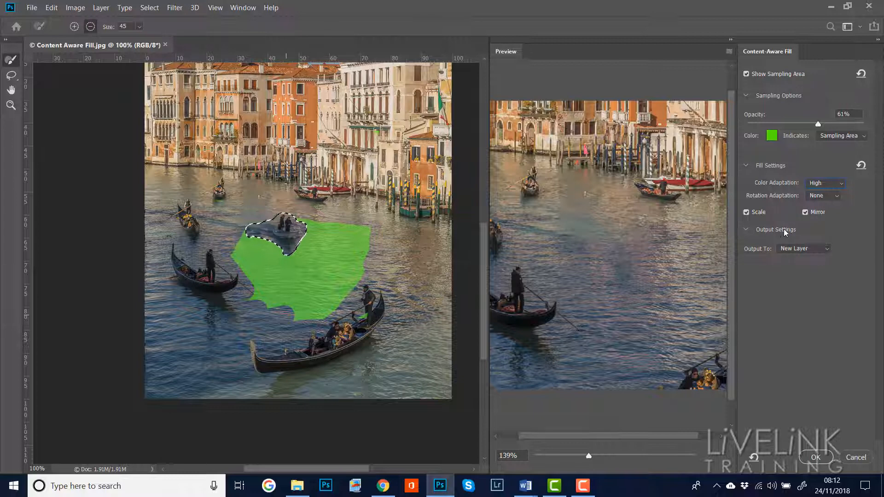
# Output the content-aware fill to a new layer, apply it and clear the selection.
pyautogui.click(828, 250)
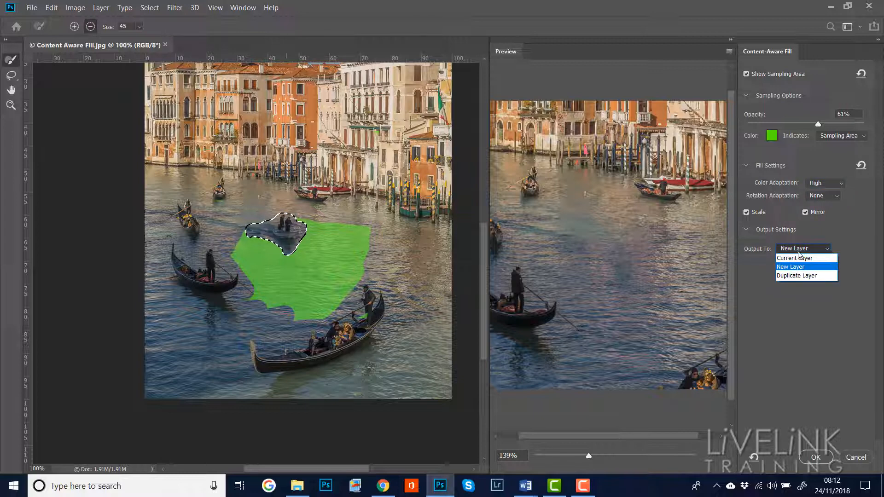
pyautogui.click(798, 268)
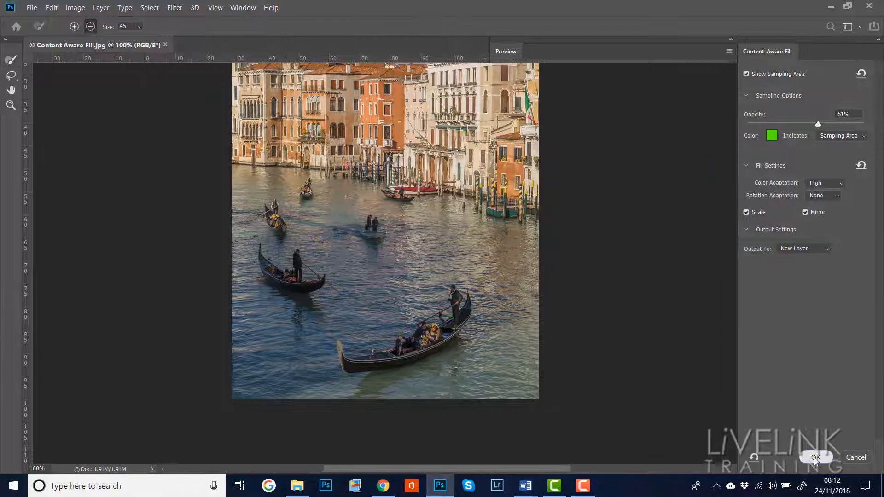
pyautogui.click(814, 458)
pyautogui.hotkey('ctrl', 'd')
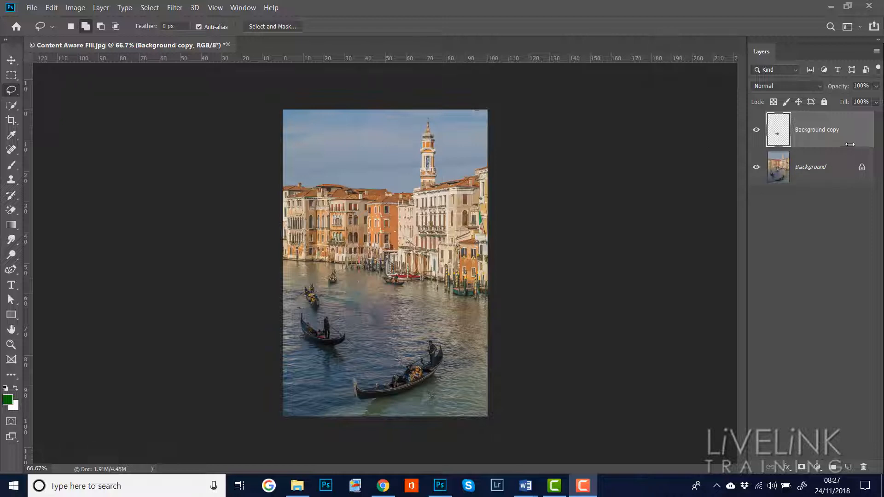
# Restore the boat selection, hide and reshow the Background copy layer to compare before and after, and deselect.
pyautogui.click(834, 137)
pyautogui.hotkey('ctrl', 'shift', 'd')
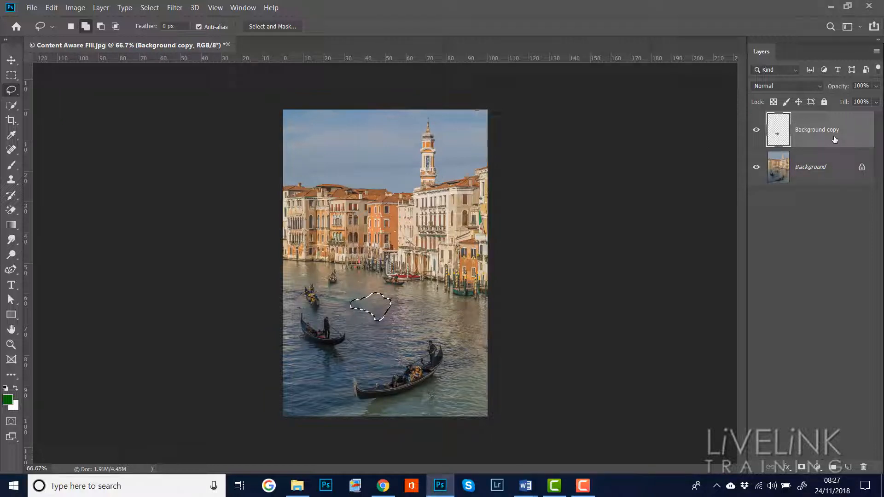
pyautogui.click(757, 131)
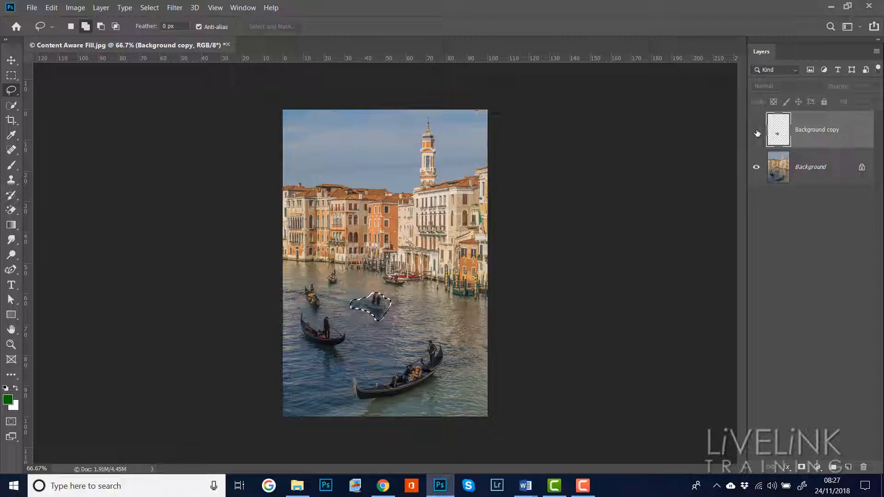
pyautogui.click(757, 131)
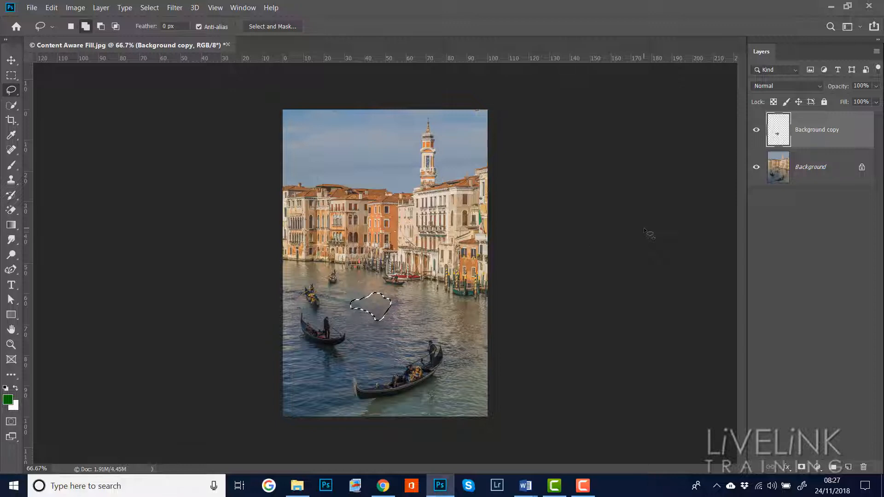
pyautogui.hotkey('ctrl', 'd')
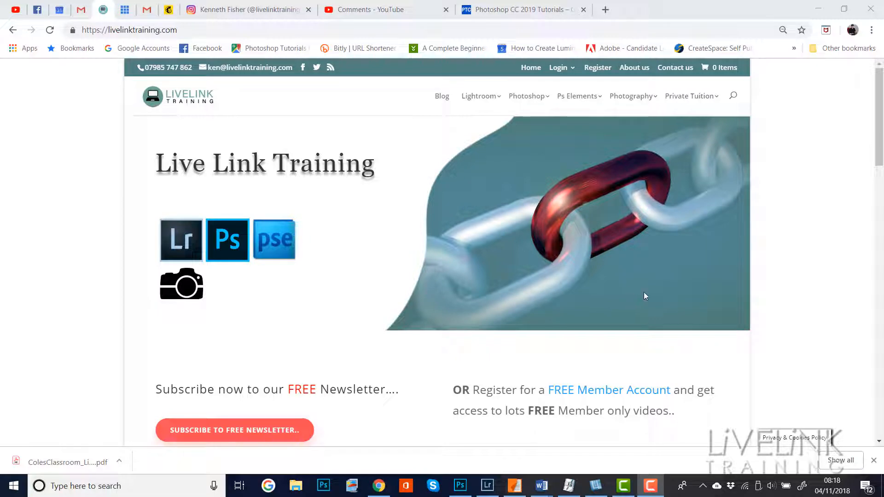
pyautogui.scroll(-15, 644, 295)
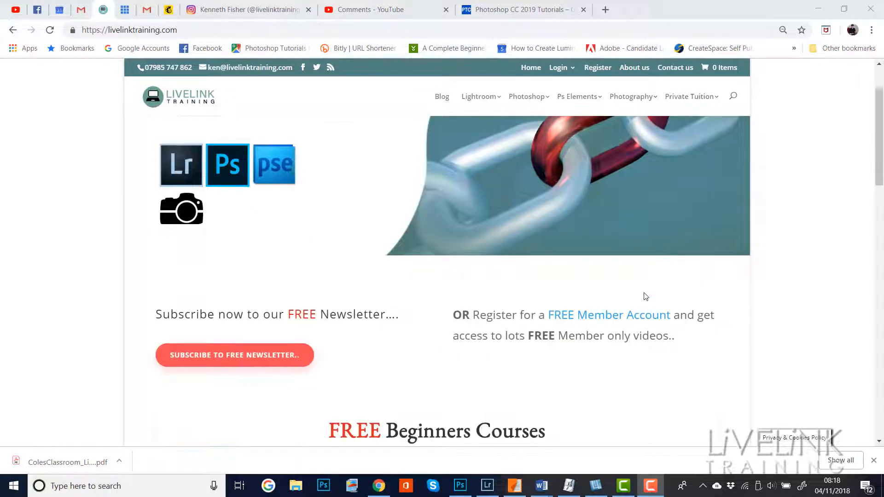
pyautogui.scroll(-6, 645, 295)
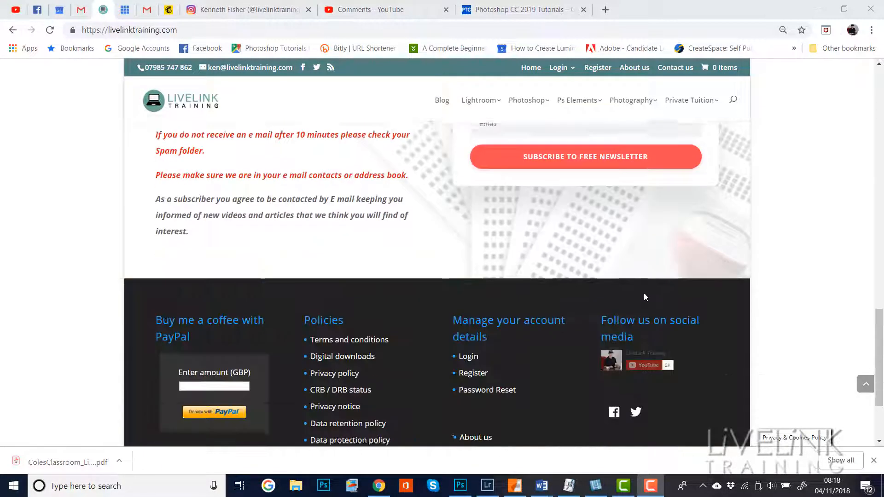